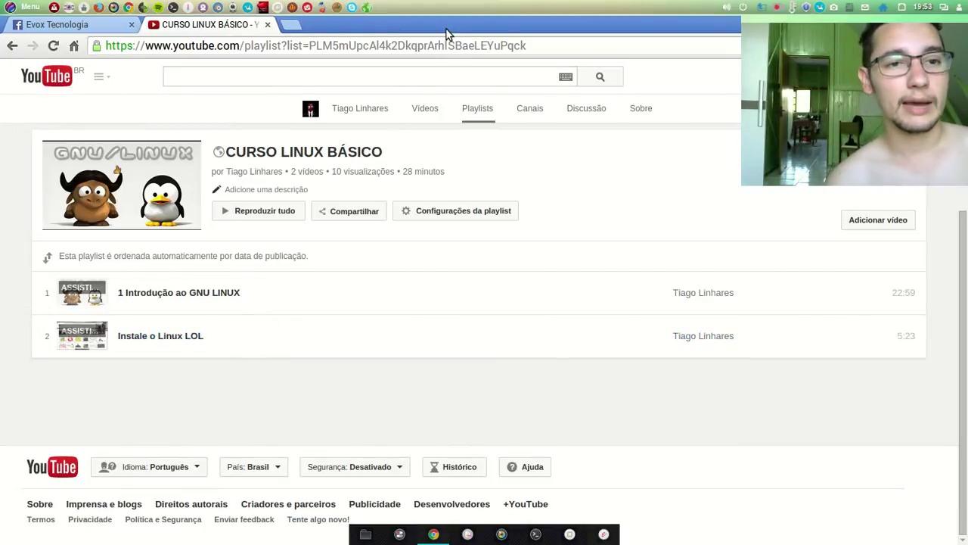
- Minimize the browser window and open the file manager at the home folder
left_click_drag(449, 28, 90, 177)
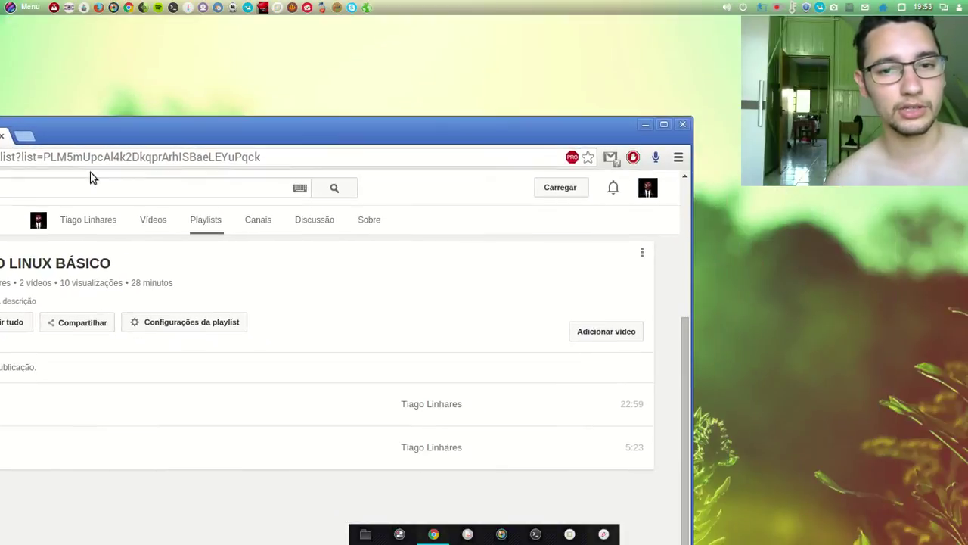
left_click(645, 124)
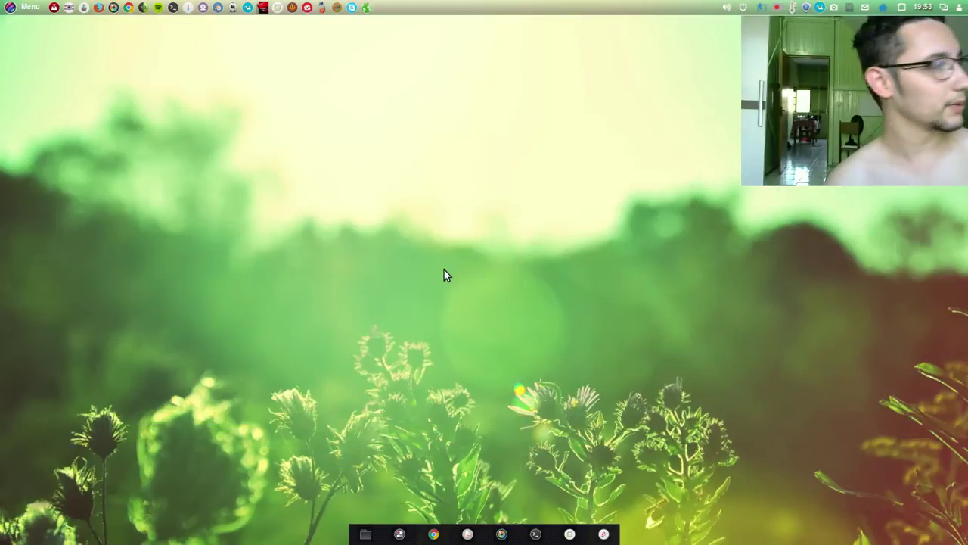
left_click(365, 535)
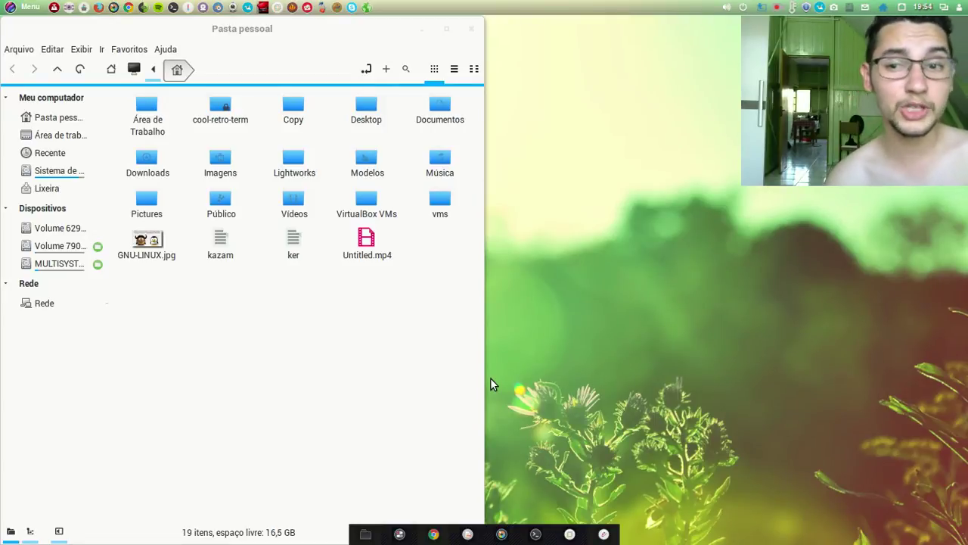
- Examine the folders and files in the home folder, including Untitled.mp4
left_click_drag(420, 247, 342, 285)
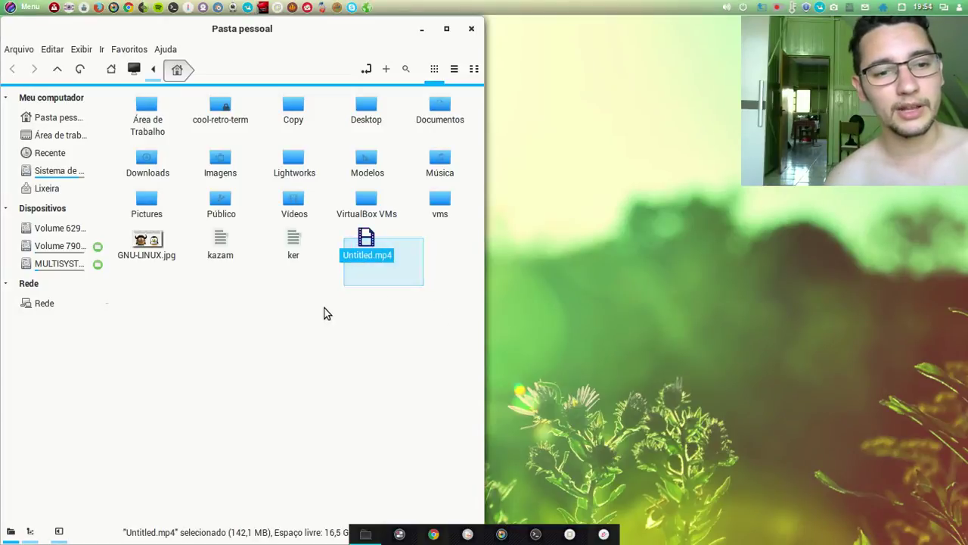
left_click(349, 370)
left_click_drag(454, 234, 319, 296)
left_click(321, 331)
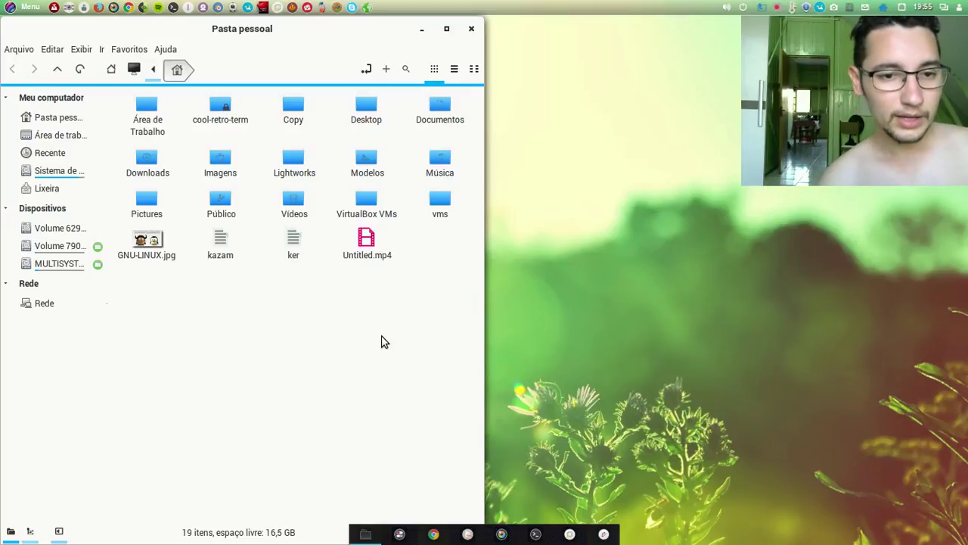
left_click_drag(470, 284, 121, 86)
left_click(275, 332)
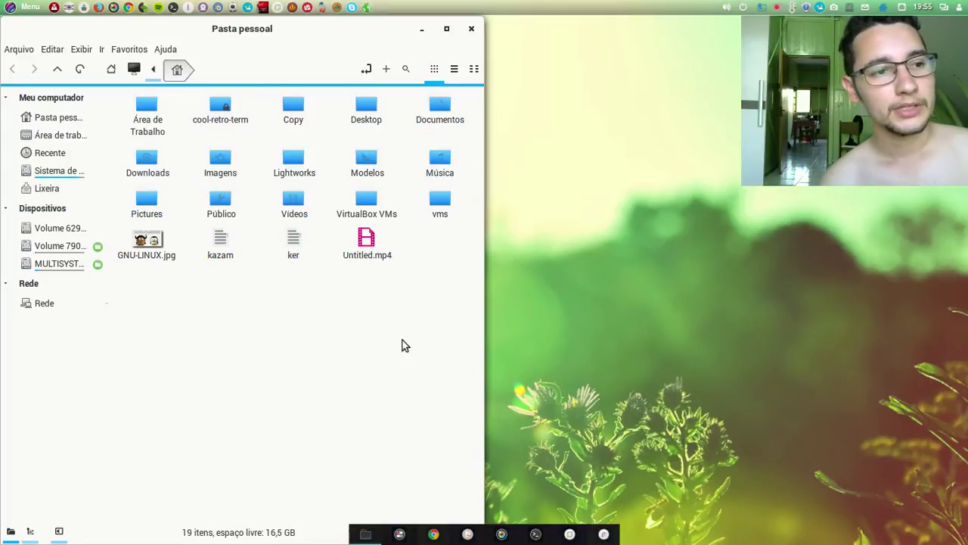
left_click_drag(449, 336, 110, 101)
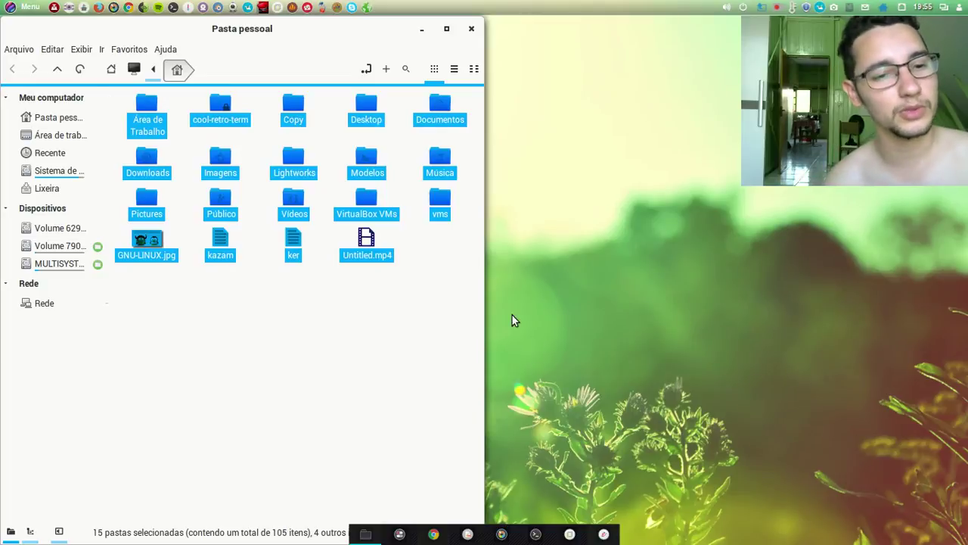
left_click(427, 313)
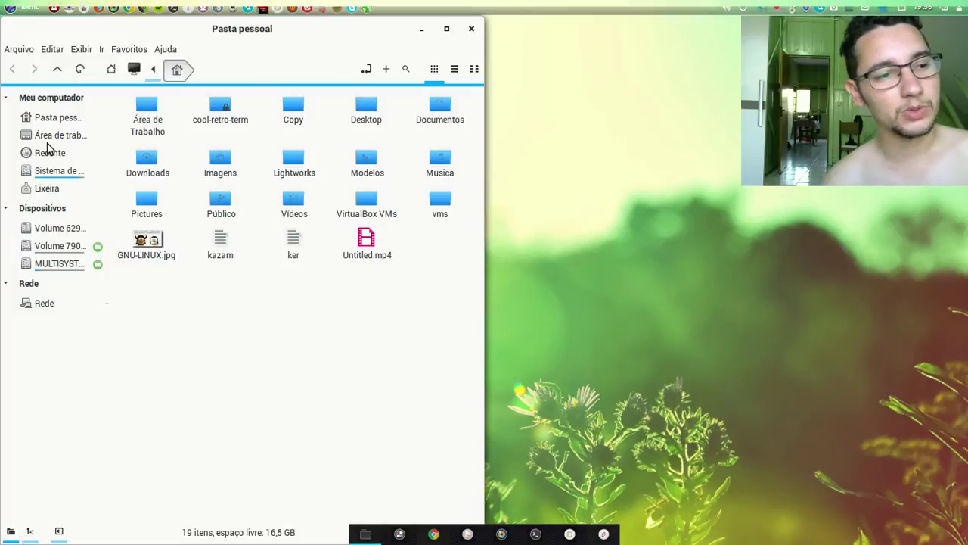
- Open the root of the file system and look through its system folders
left_click(52, 173)
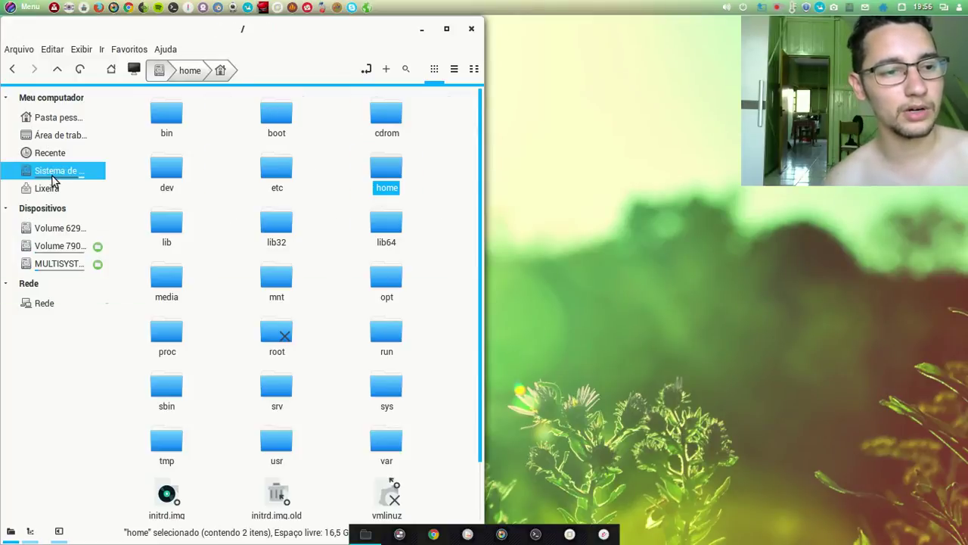
scroll(353, 295, "down", 2)
scroll(376, 307, "up", 2)
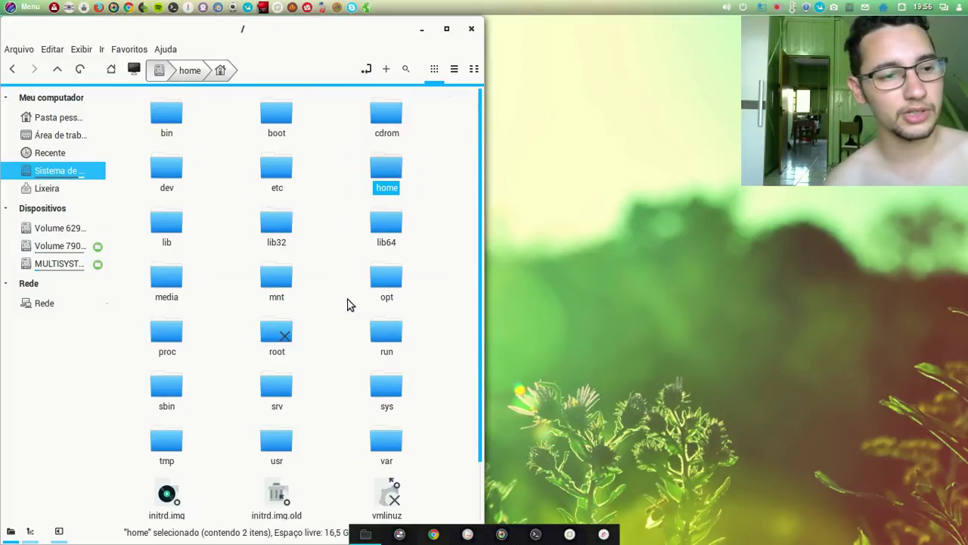
- Browse the contents of Volume 629 GB, Volume 790 GB and MULTISYSTEM, widening the file manager window for the last one
left_click(65, 228)
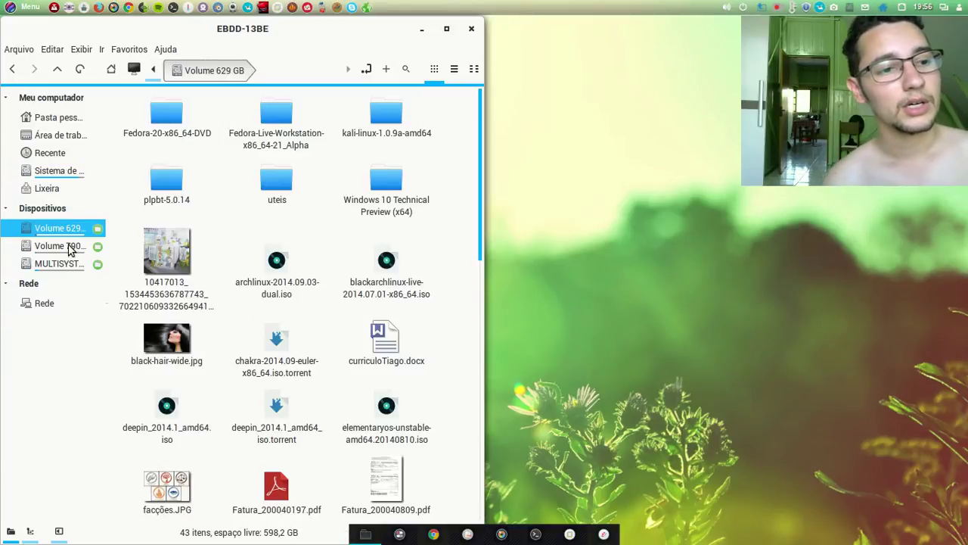
left_click(69, 248)
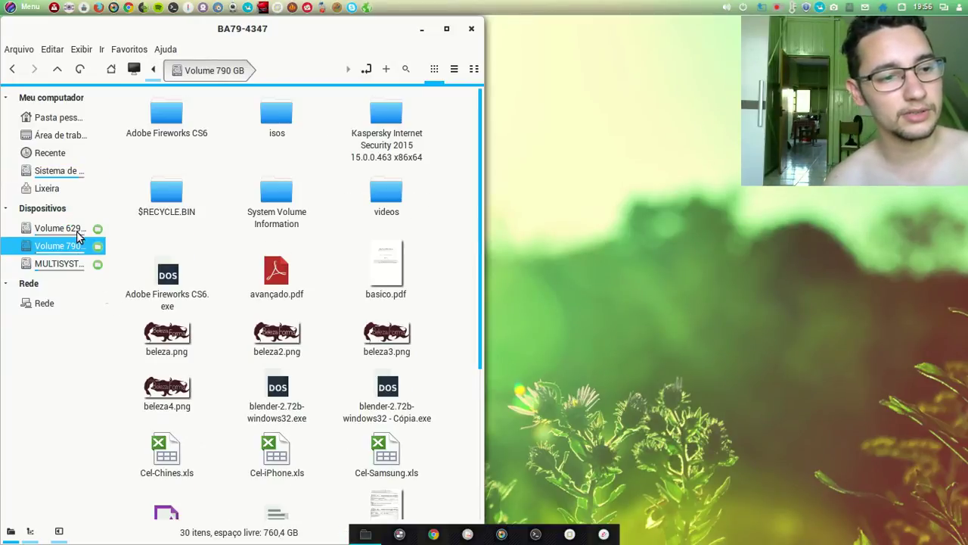
left_click(76, 231)
left_click(72, 250)
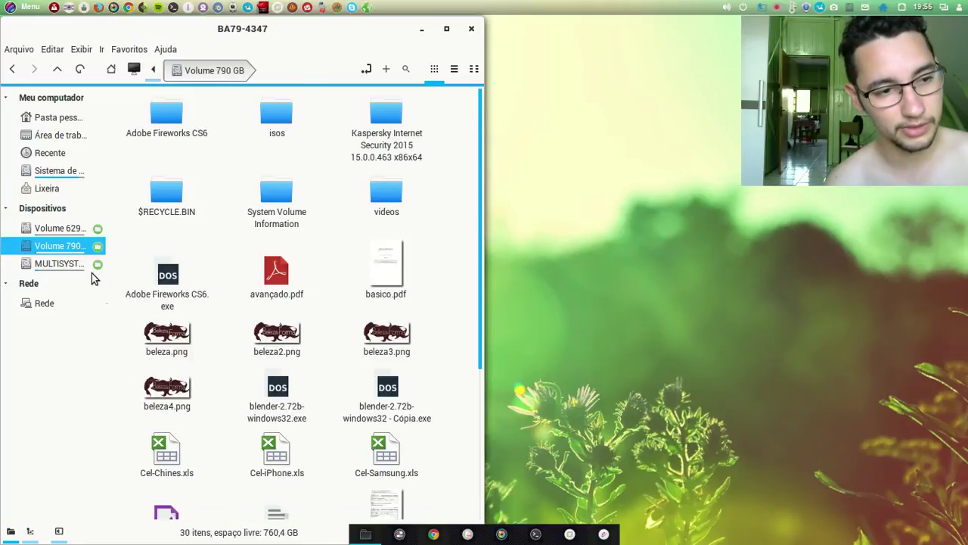
left_click(64, 264)
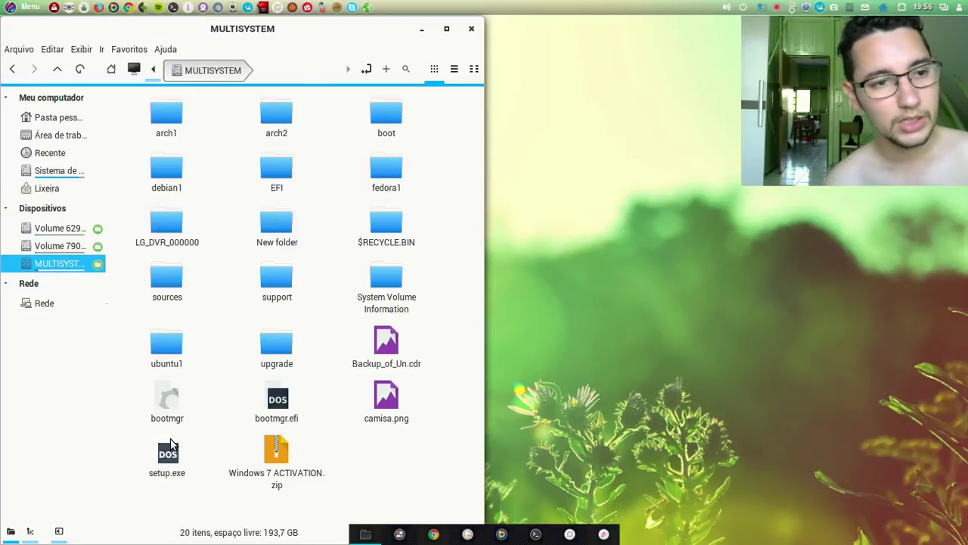
left_click_drag(484, 104, 629, 104)
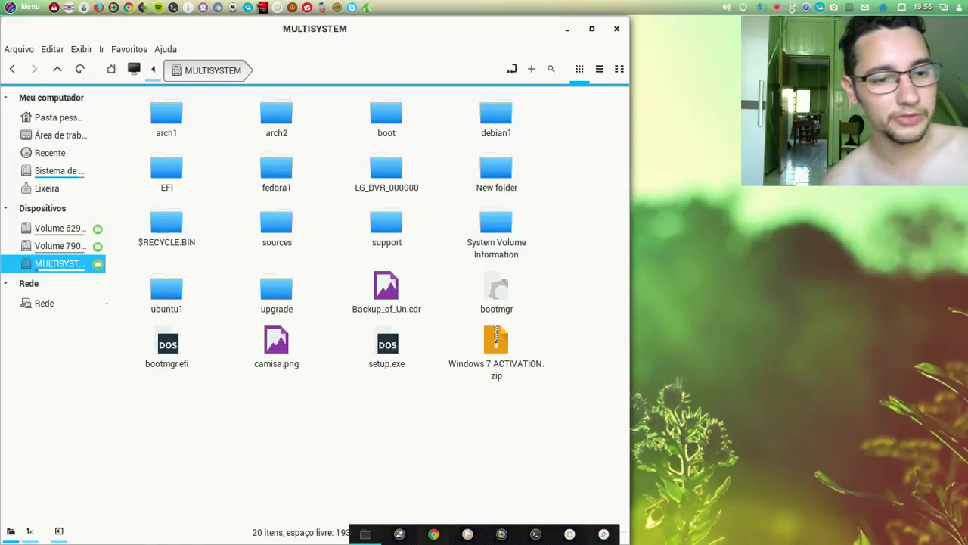
- Inspect the permissions and associated applications in the properties of the bootmgr file, leaving them as they are
left_click(493, 299)
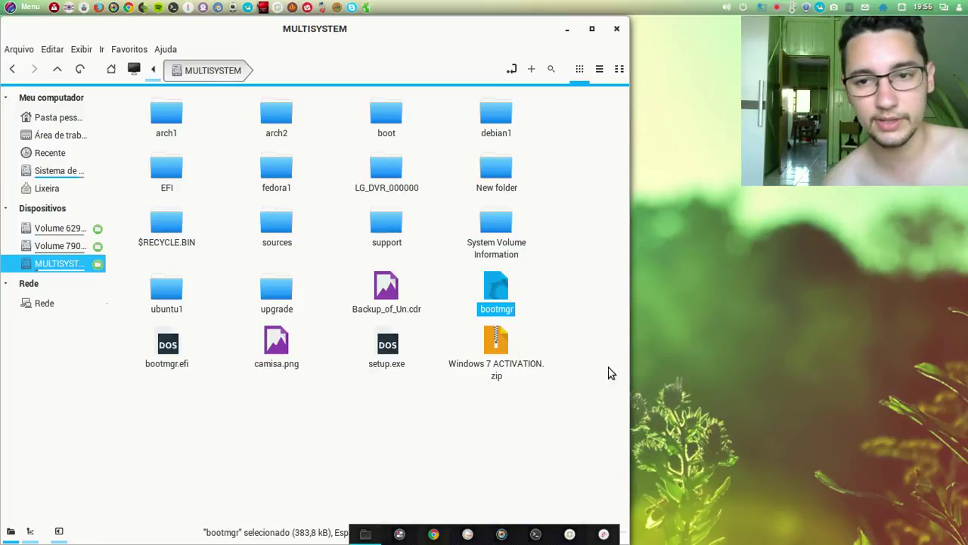
right_click(490, 295)
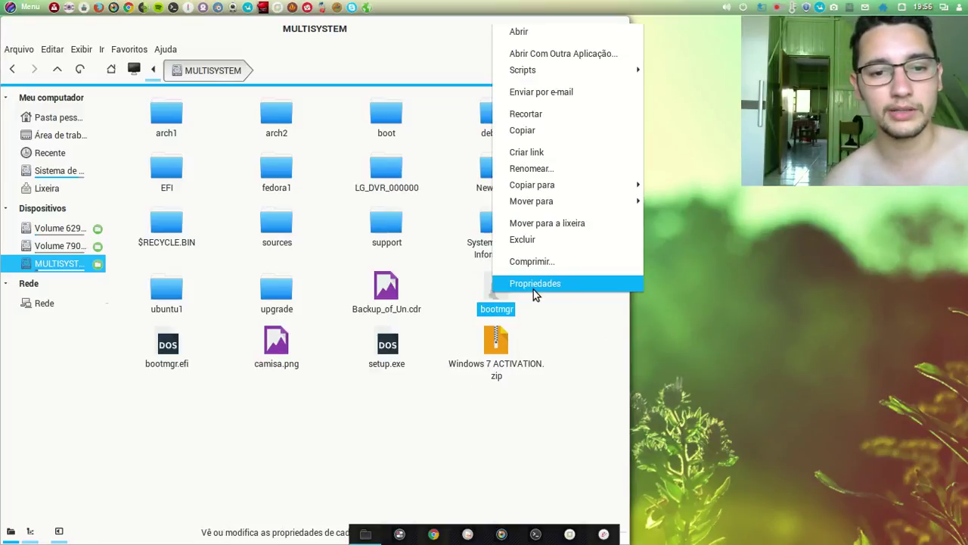
left_click(534, 287)
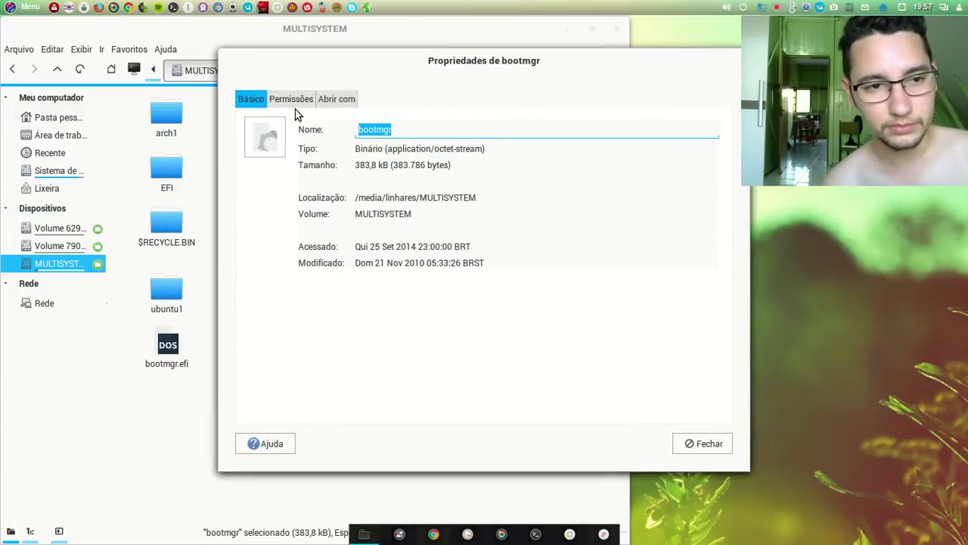
left_click(299, 100)
left_click(336, 99)
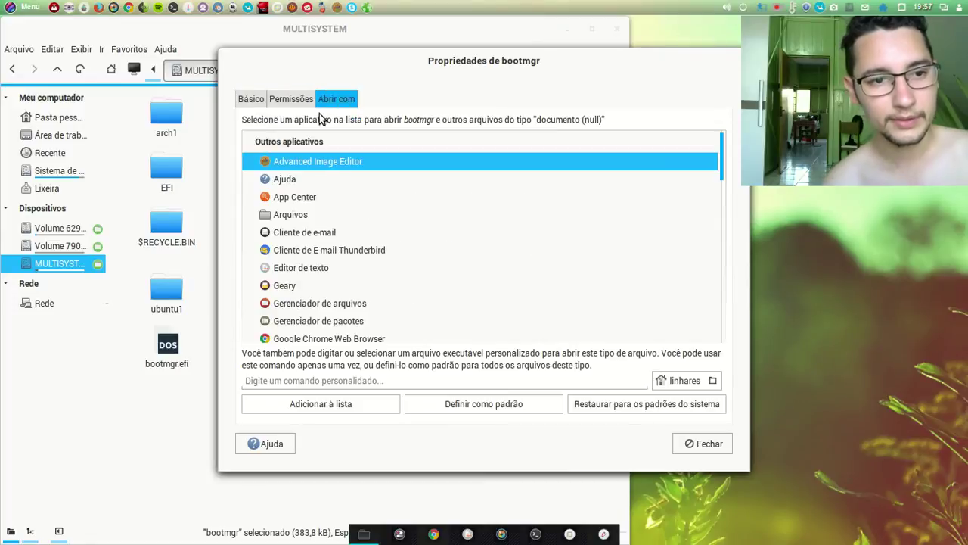
left_click(711, 444)
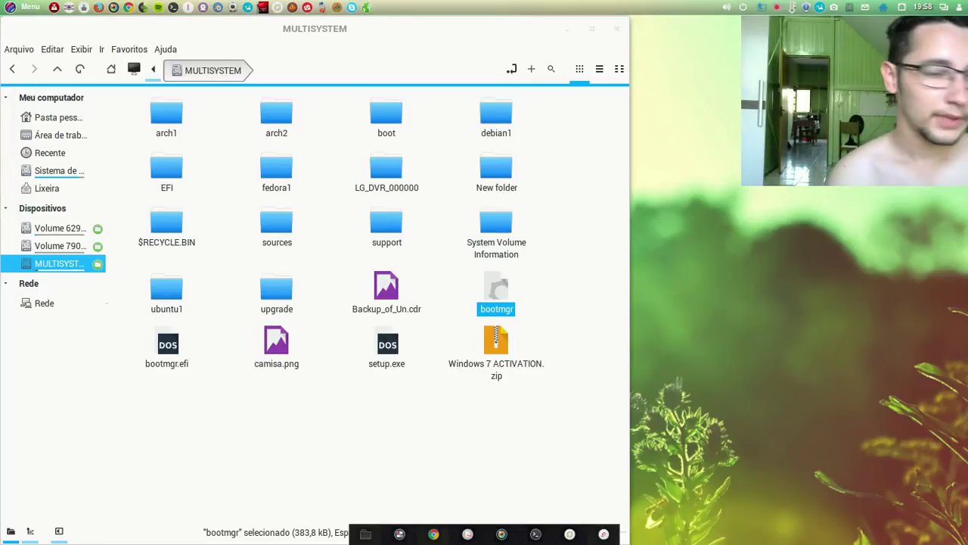
- Go to the file system root and follow the path through media and the user's folder back to MULTISYSTEM
left_click(60, 171)
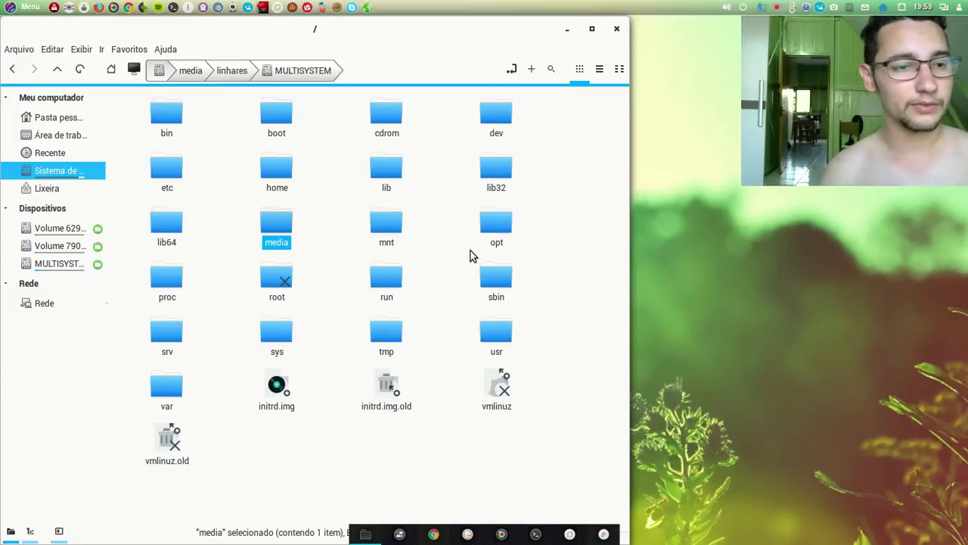
left_click(209, 78)
left_click(231, 73)
left_click(298, 71)
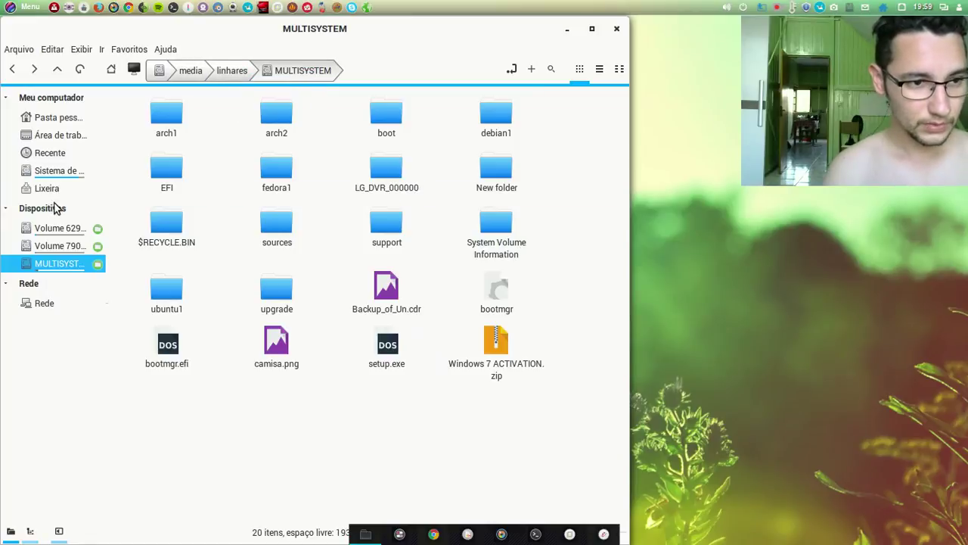
- Return to the file system root and widen the sidebar enough to show the full place names
left_click(59, 172)
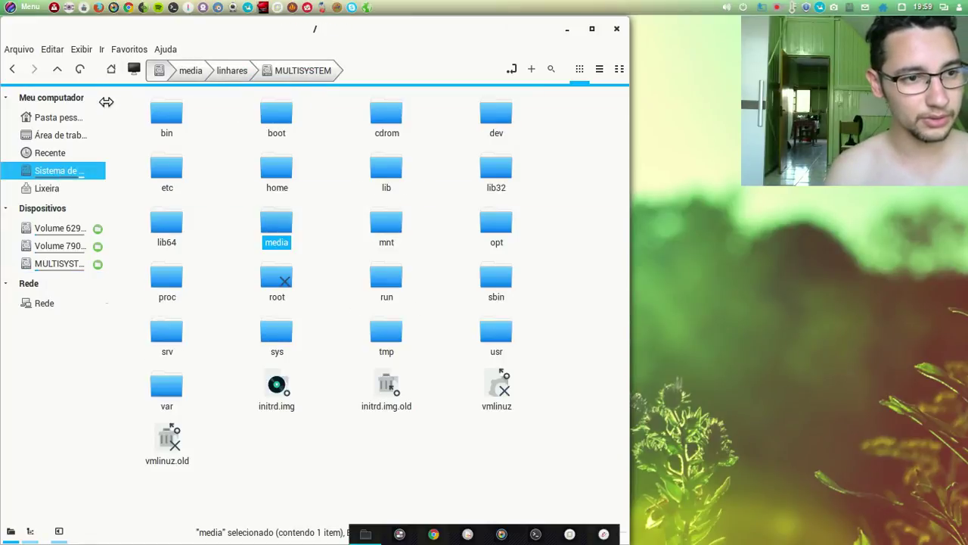
left_click_drag(106, 106, 192, 107)
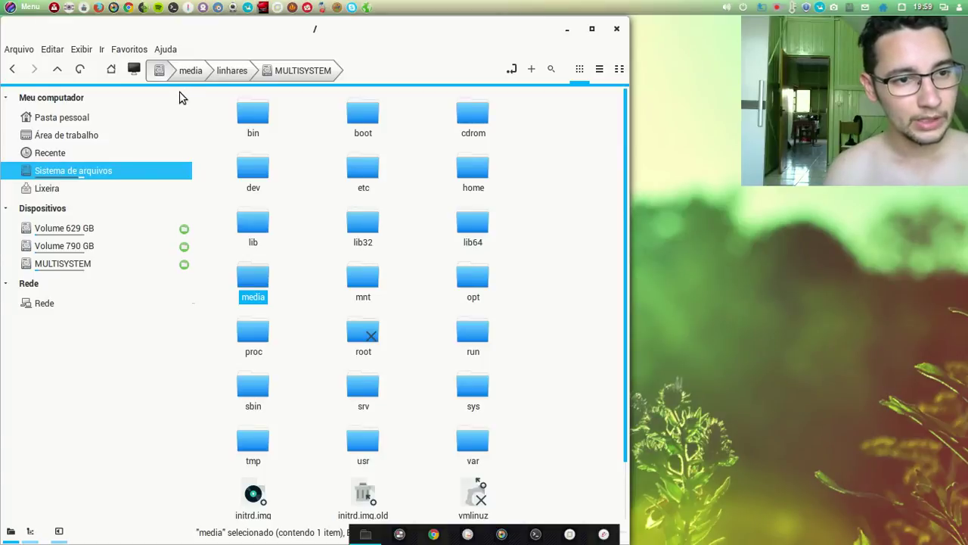
left_click_drag(192, 88, 151, 90)
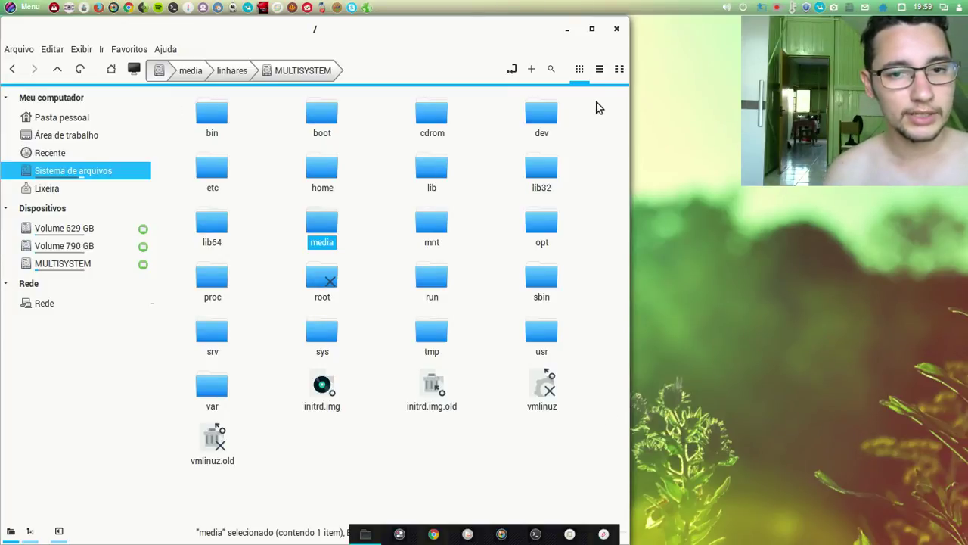
left_click_drag(597, 104, 189, 501)
left_click(270, 491)
left_click_drag(628, 446, 407, 496)
left_click_drag(407, 497, 374, 483)
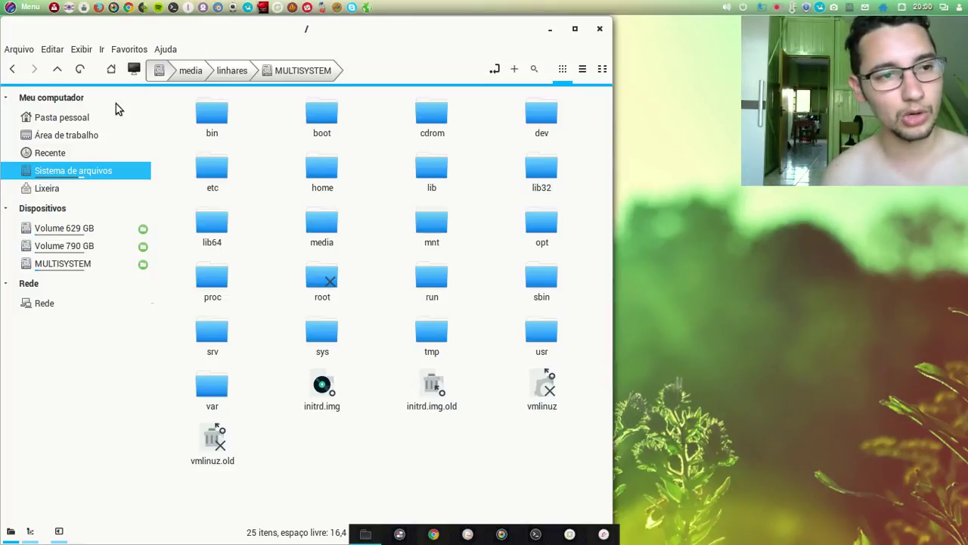
left_click(174, 8)
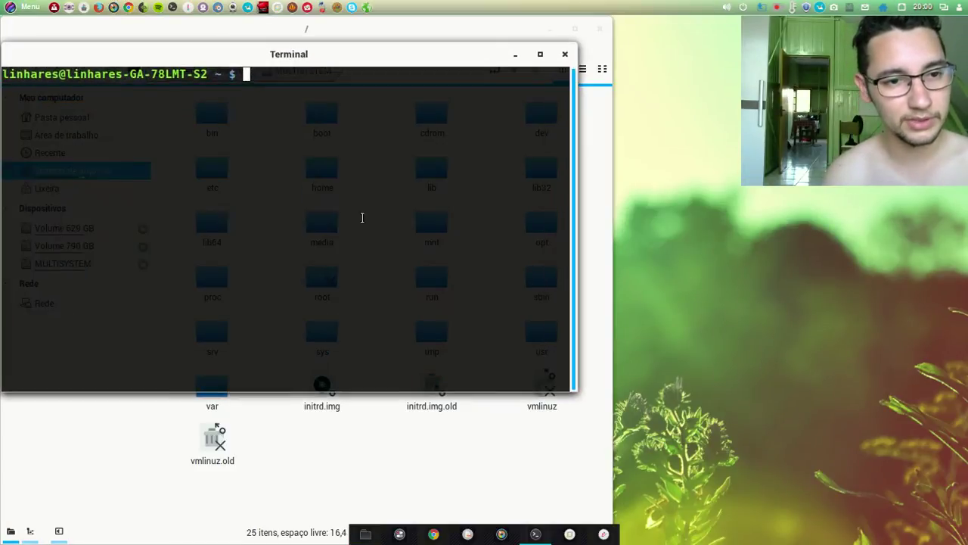
left_click_drag(364, 55, 394, 63)
left_click(594, 63)
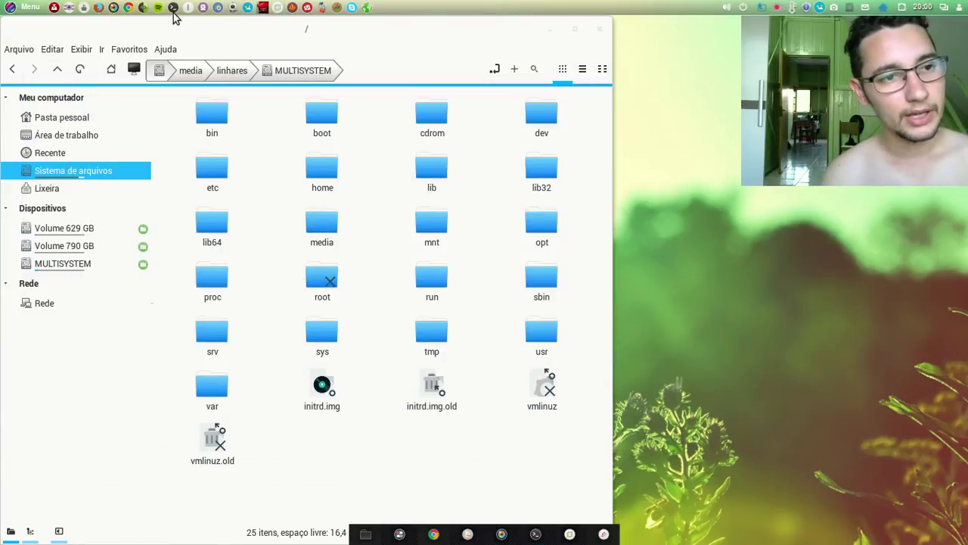
- Search the installed applications for "termin" and launch Terminal
left_click(23, 9)
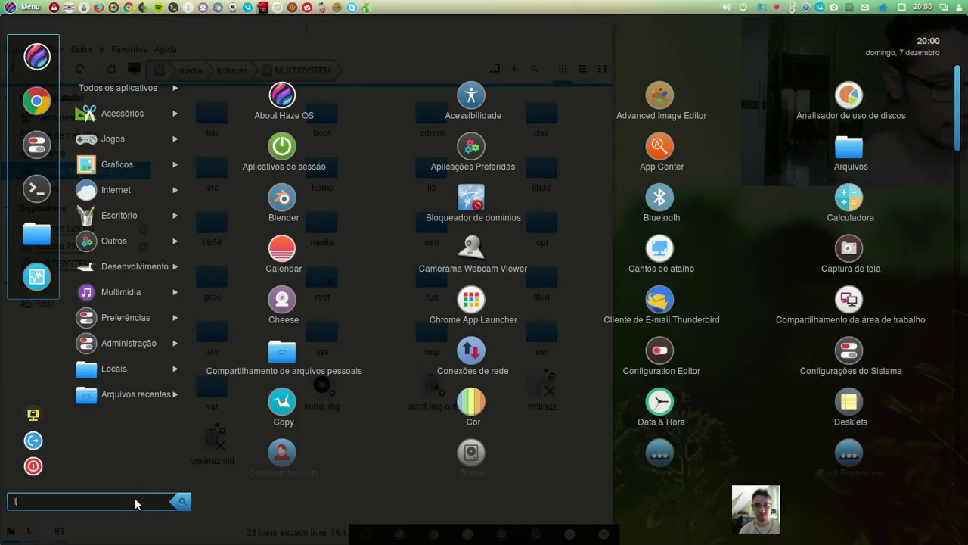
type("test")
key("BackSpace")
key("BackSpace")
key("BackSpace")
key("BackSpace")
type("t")
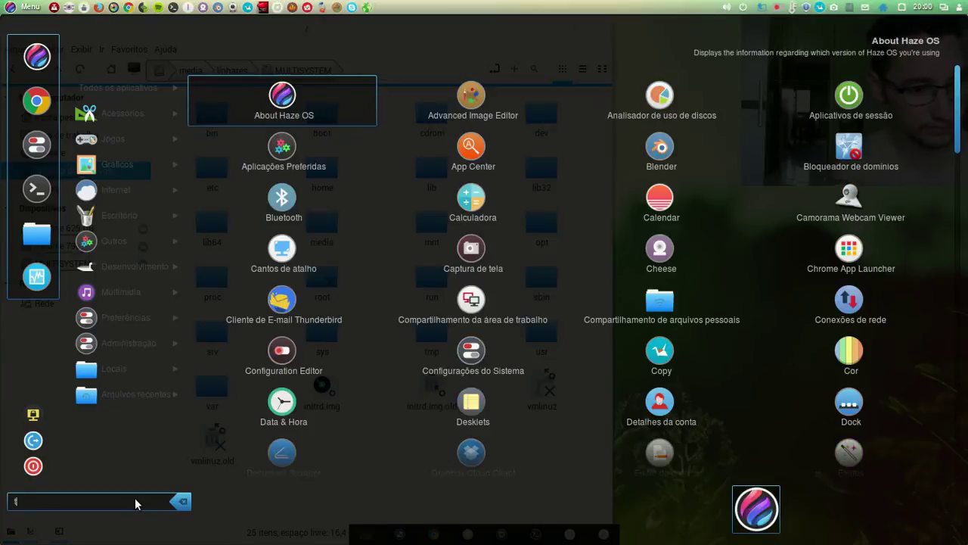
type("r")
key("BackSpace")
key("BackSpace")
type("te")
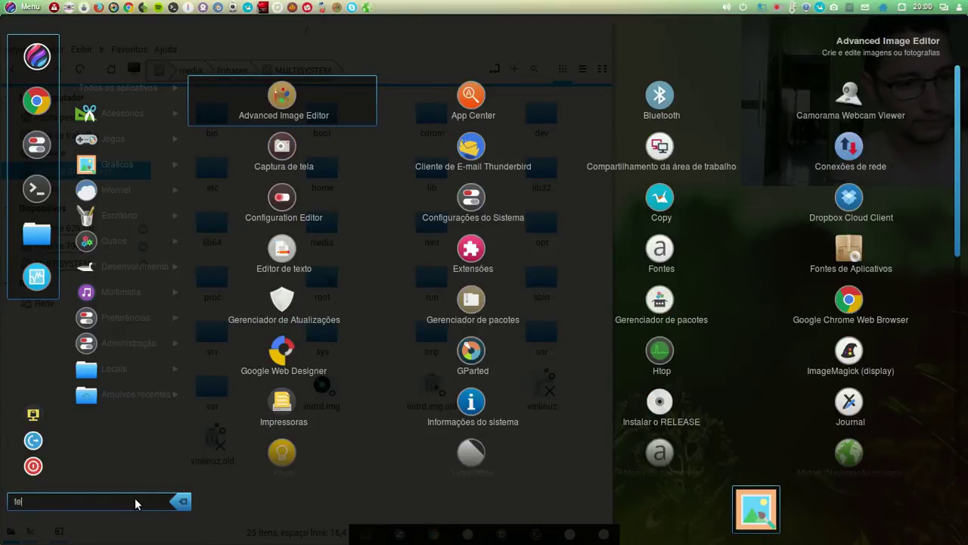
type("rmin")
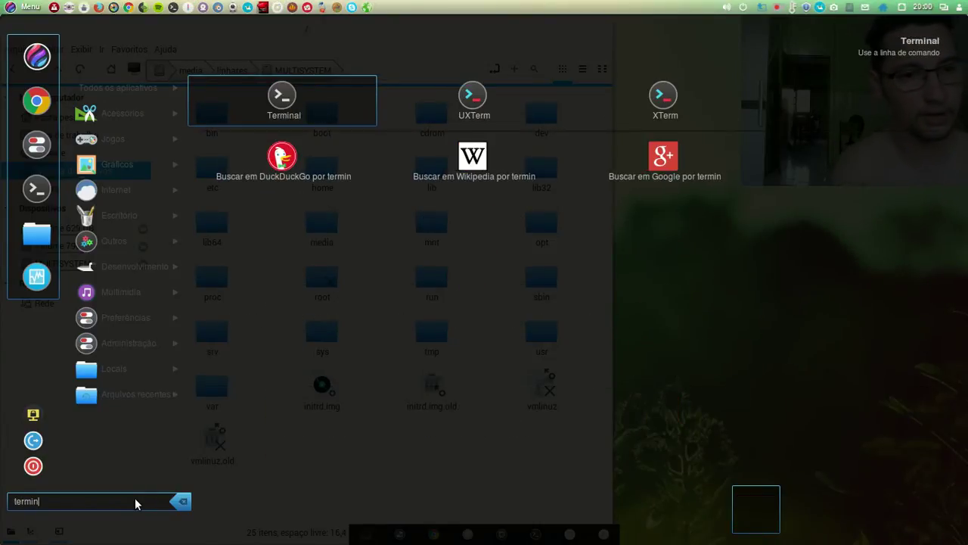
left_click(309, 95)
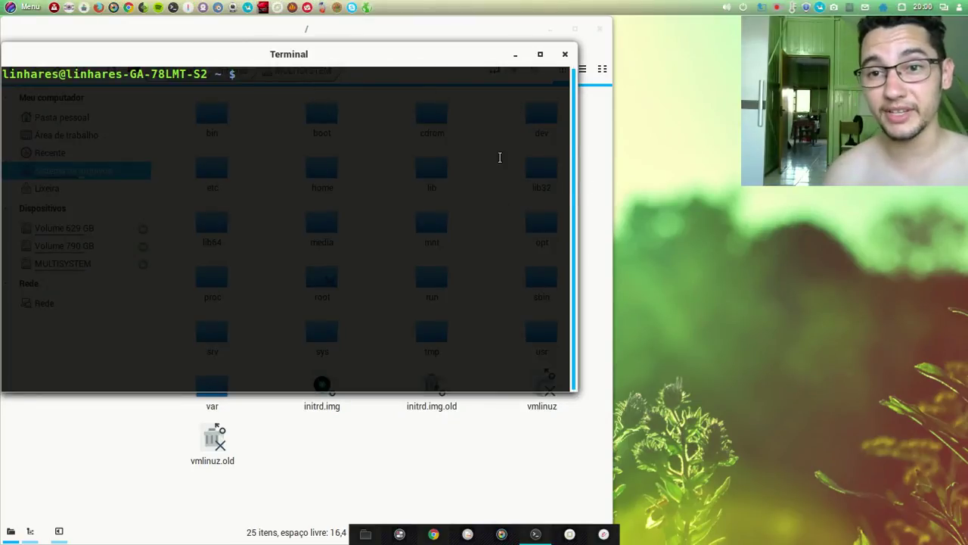
- Move the terminal window clear of the file manager's window controls and minimize the file manager
left_click_drag(417, 56, 477, 90)
left_click(549, 29)
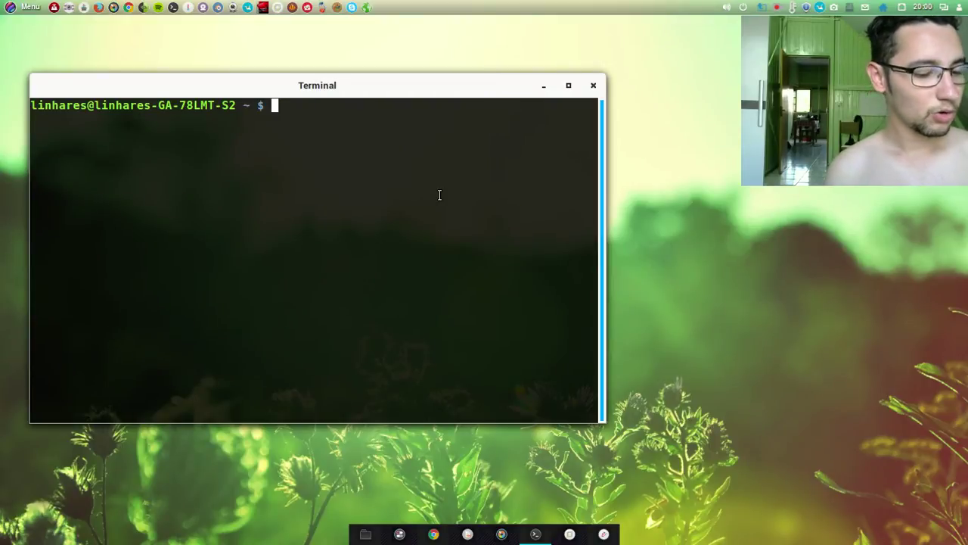
type("cd")
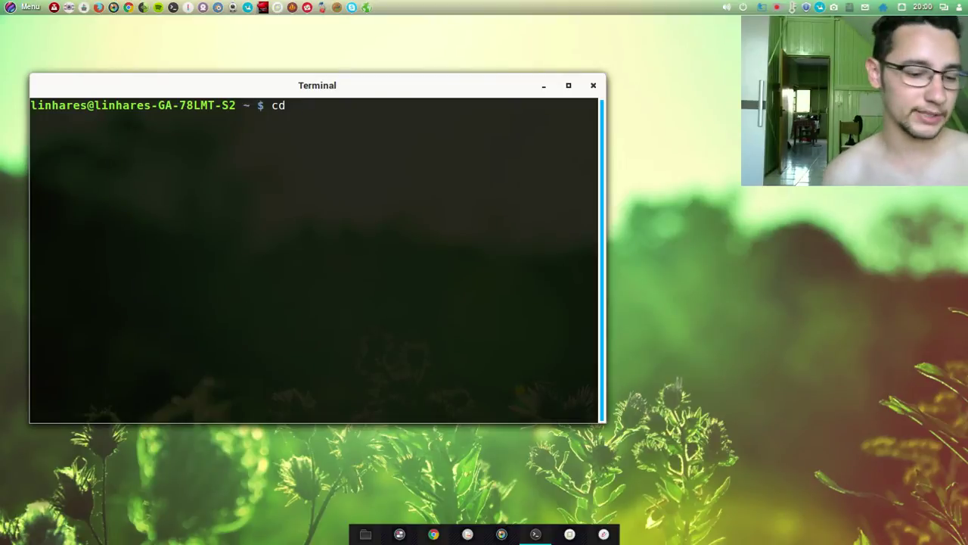
key("BackSpace")
key("BackSpace")
key("BackSpace")
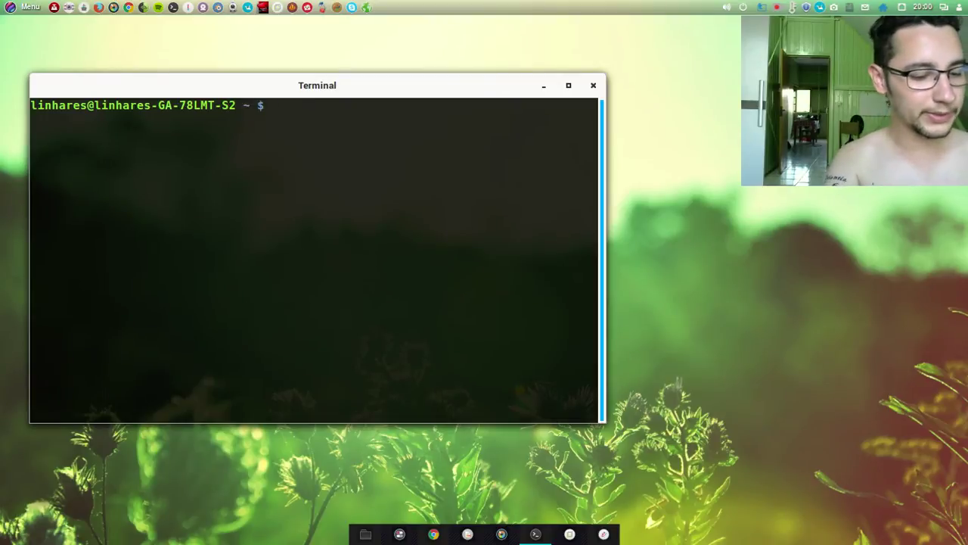
type("ls")
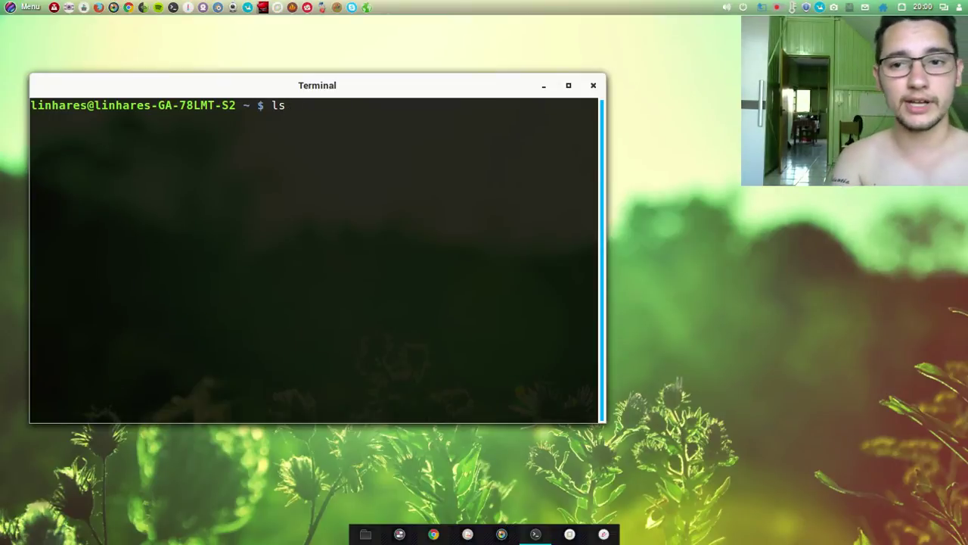
key("BackSpace")
key("BackSpace")
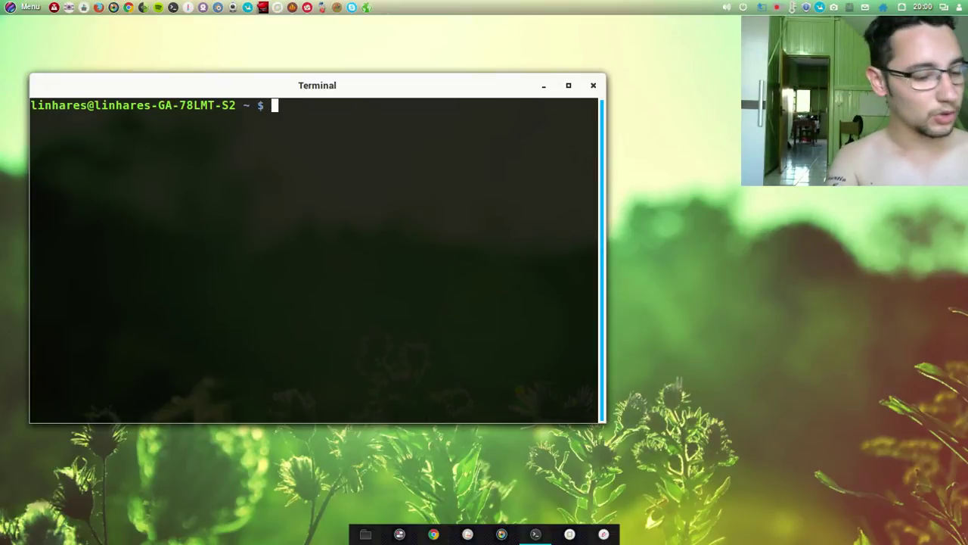
- Print the terminal's current working directory with the pwd command
type("pwd")
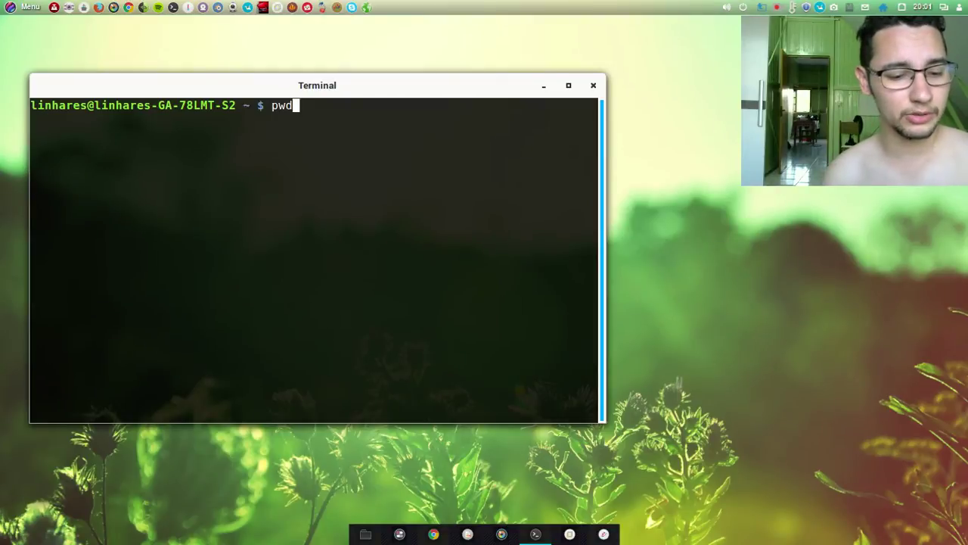
key("Return")
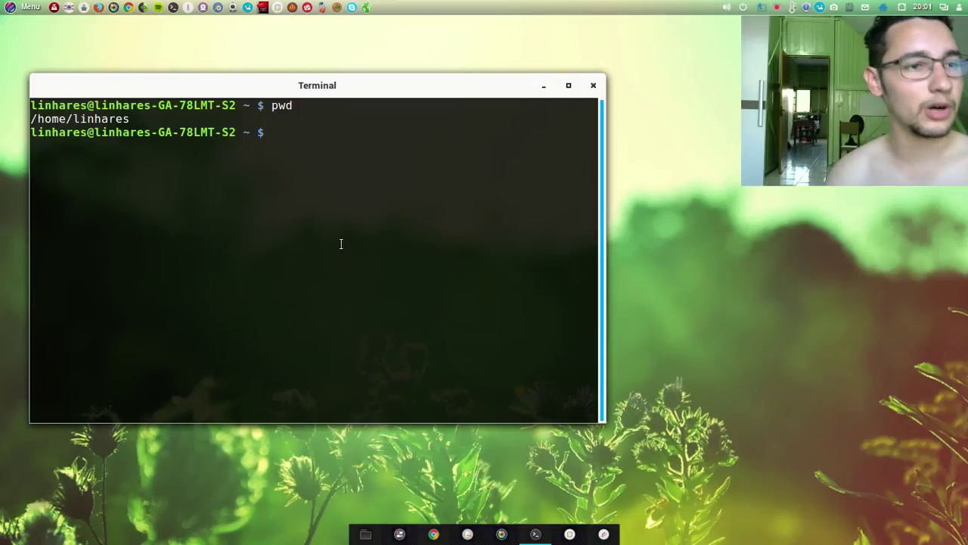
- Switch to the file manager, view the contents of the personal folder (Pasta pessoal), and close the window
left_click(365, 535)
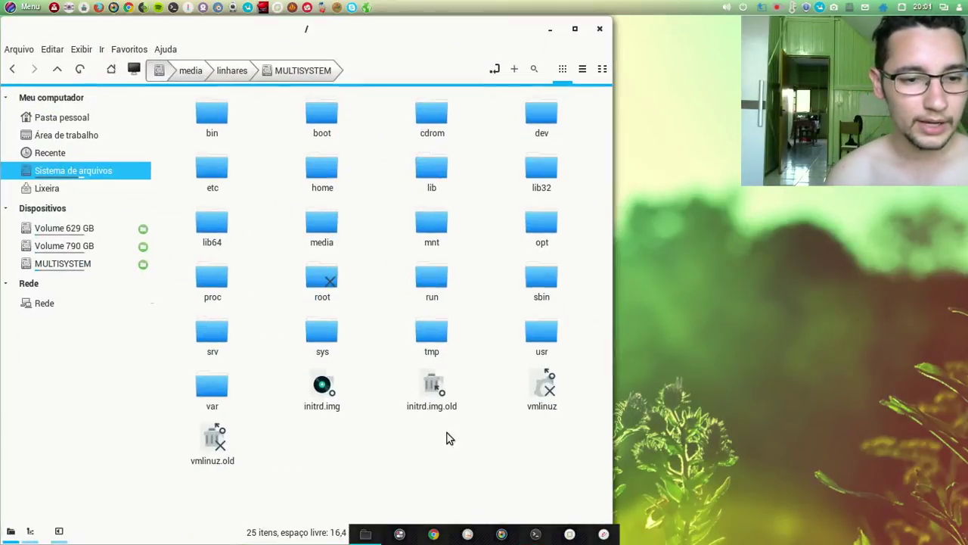
left_click(64, 122)
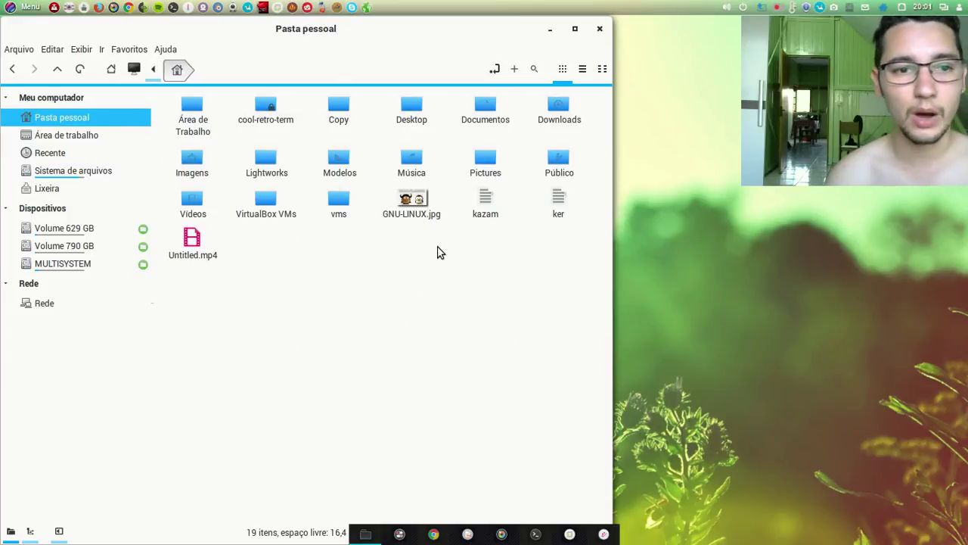
left_click(603, 34)
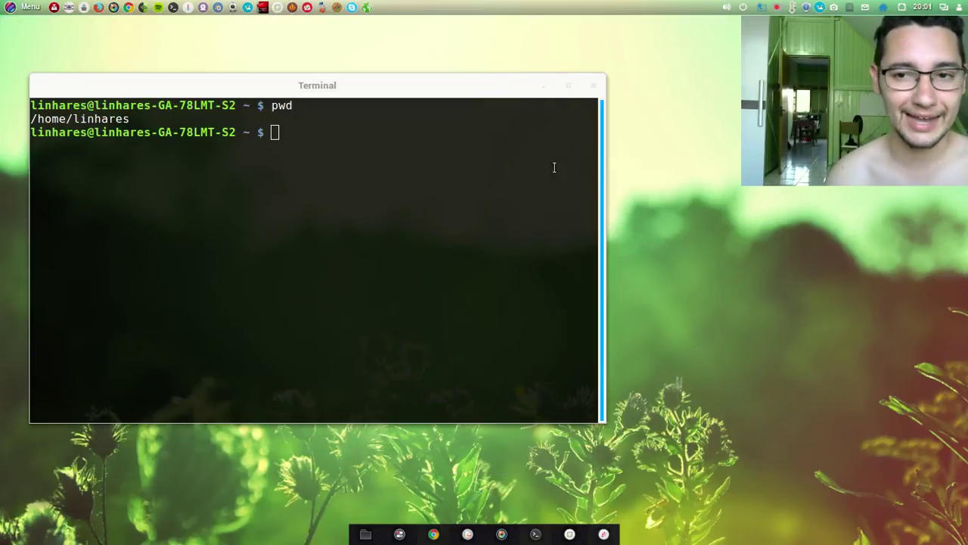
- Change to the root directory in the terminal with "cd /" and highlight part of the path printed by pwd
left_click(412, 205)
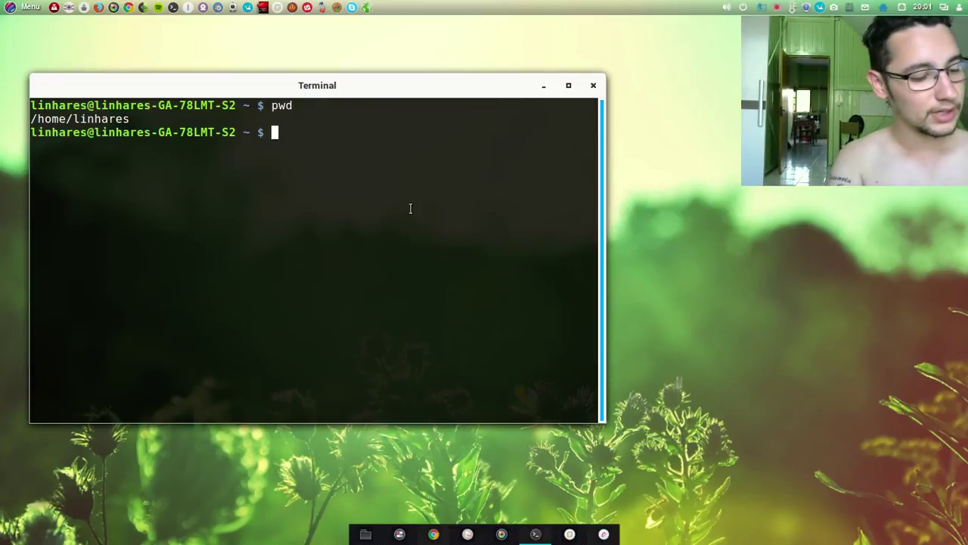
type("cd ")
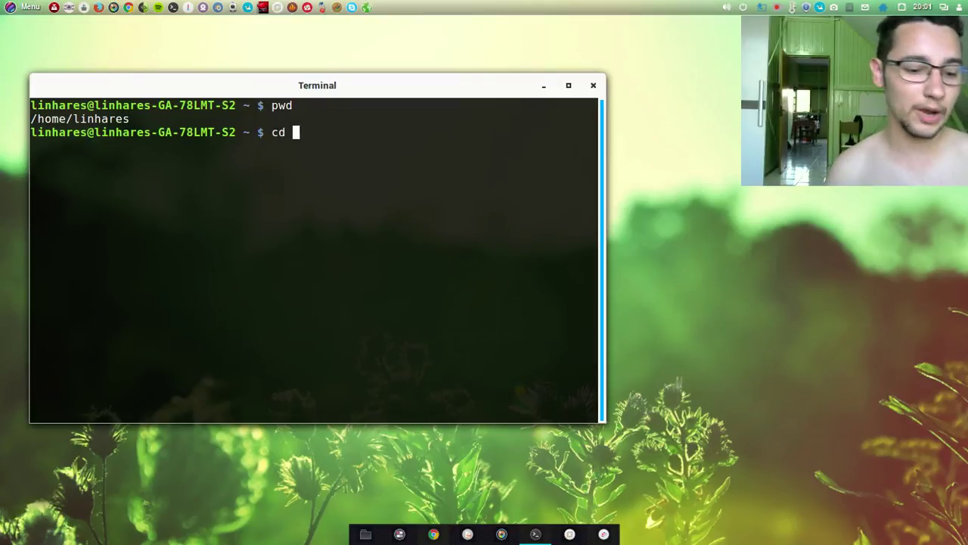
type("/")
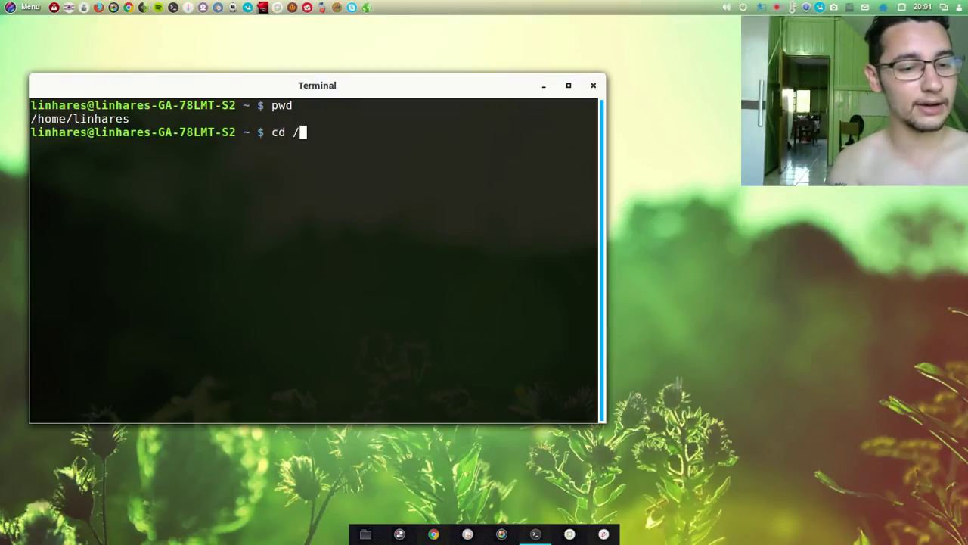
key("Return")
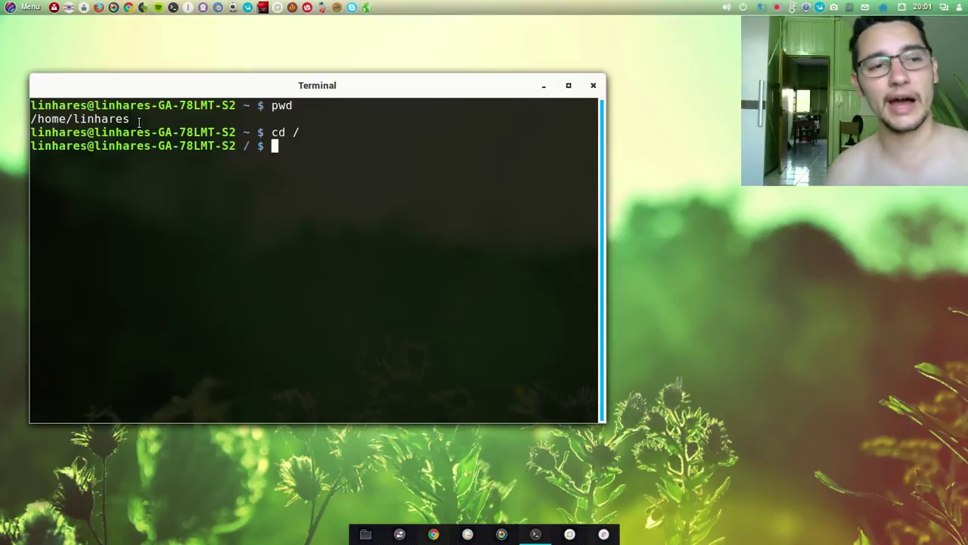
left_click_drag(135, 119, 40, 118)
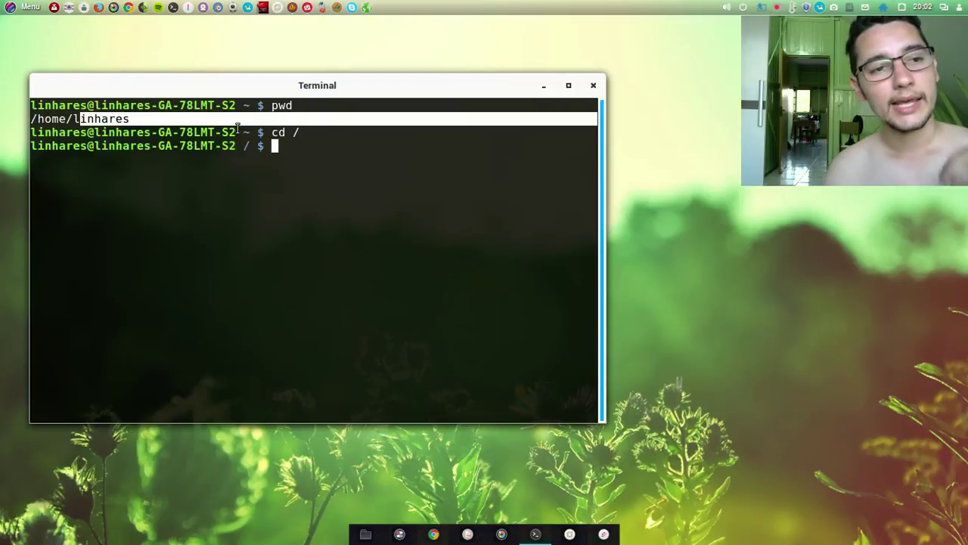